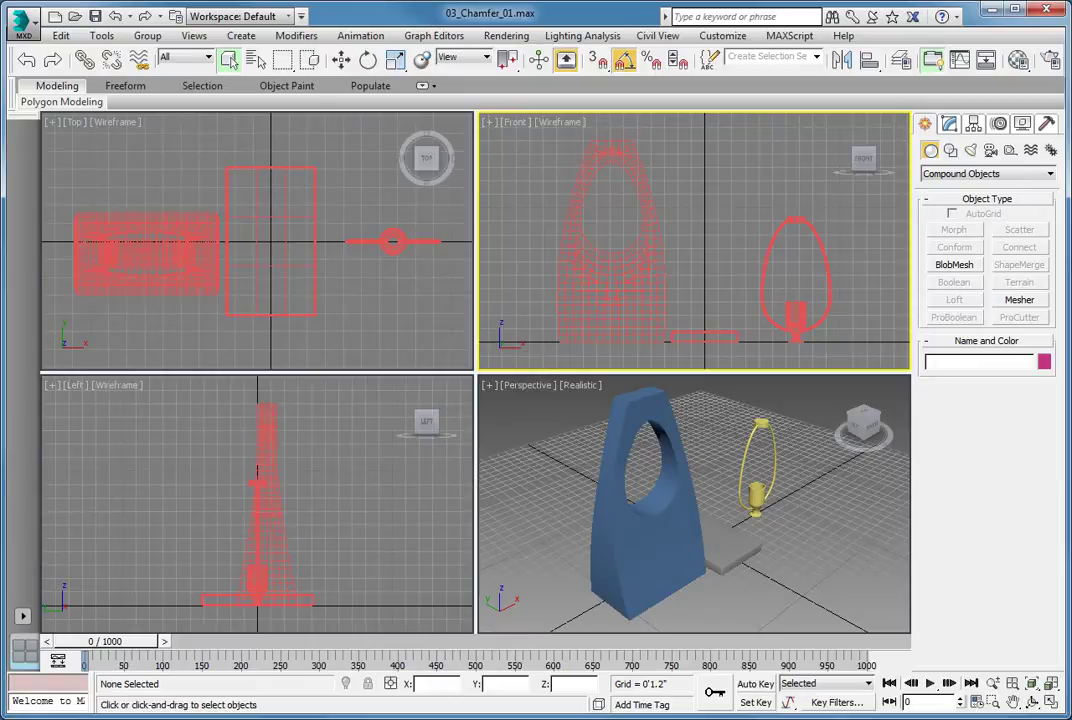
Step: Apply a Chamfer modifier to the blue Lamp Section object, above its Taper modifier
{"action": "left_click", "coordinate": [689, 510]}
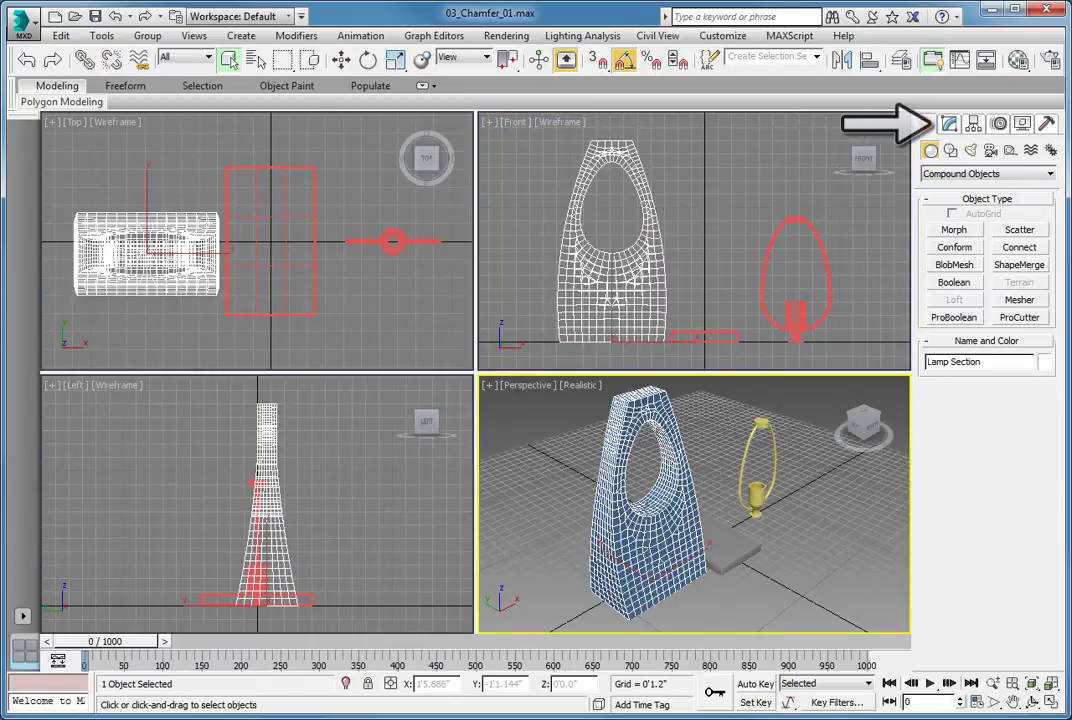
{"action": "left_click", "coordinate": [948, 123]}
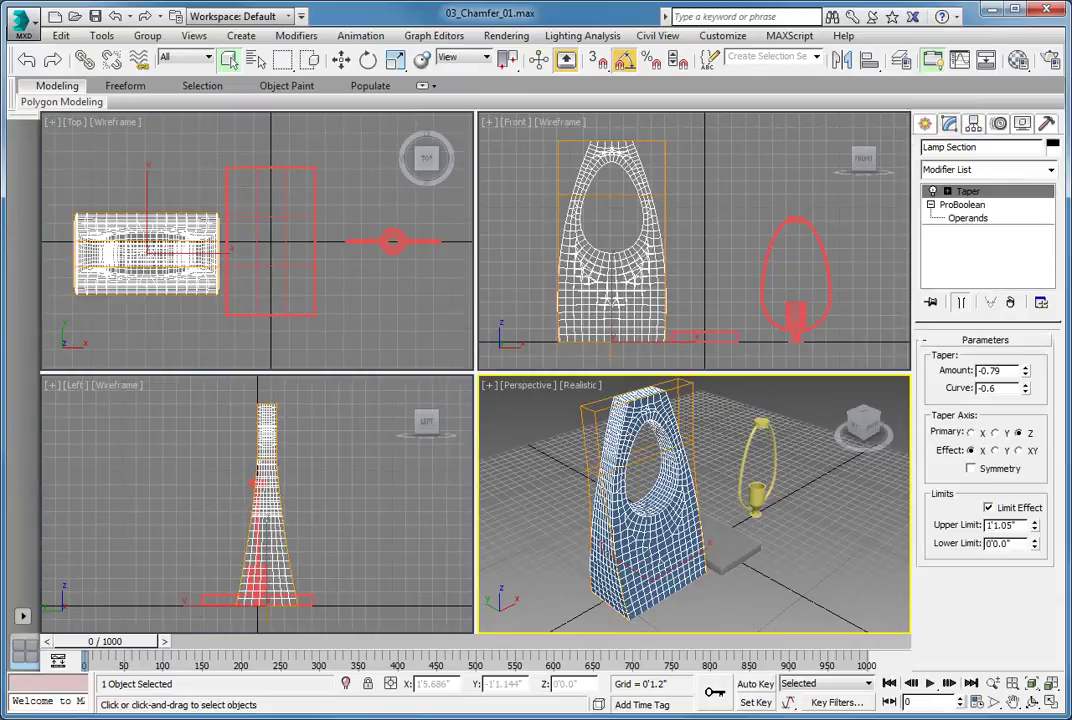
{"action": "left_click", "coordinate": [1050, 169]}
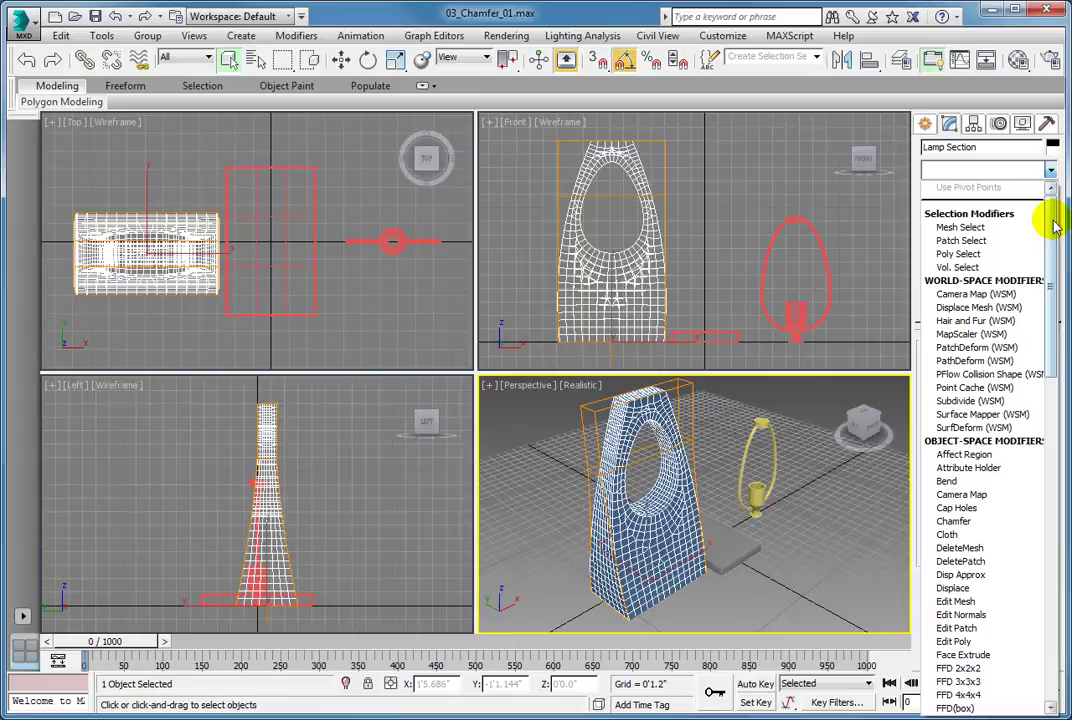
{"action": "left_click", "coordinate": [982, 527]}
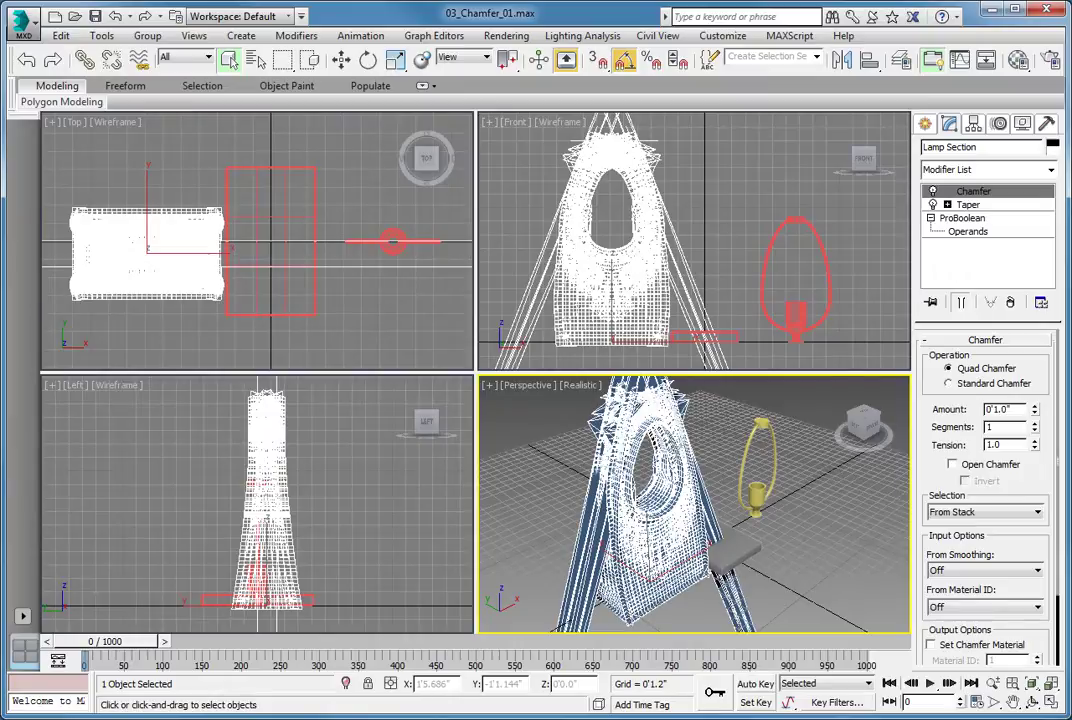
Step: Set the chamfer amount to 0.125", the segments to 3 and the tension to 0.5
{"action": "double_click", "coordinate": [1003, 409]}
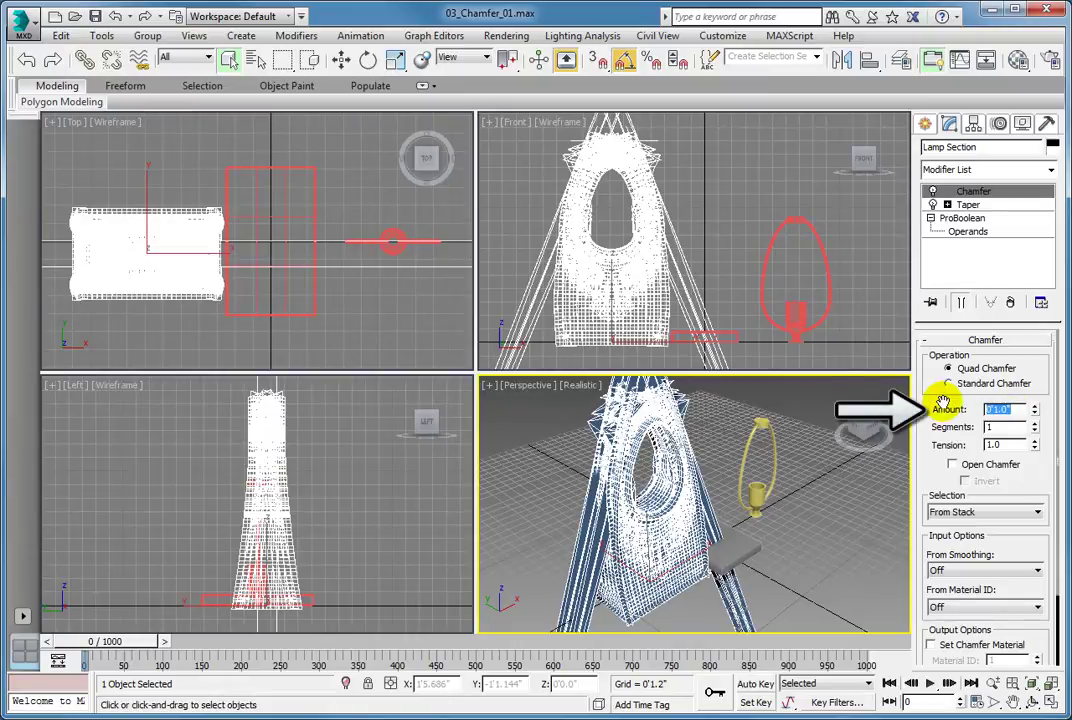
{"action": "type", "text": "0.125"}
{"action": "key", "text": "Return"}
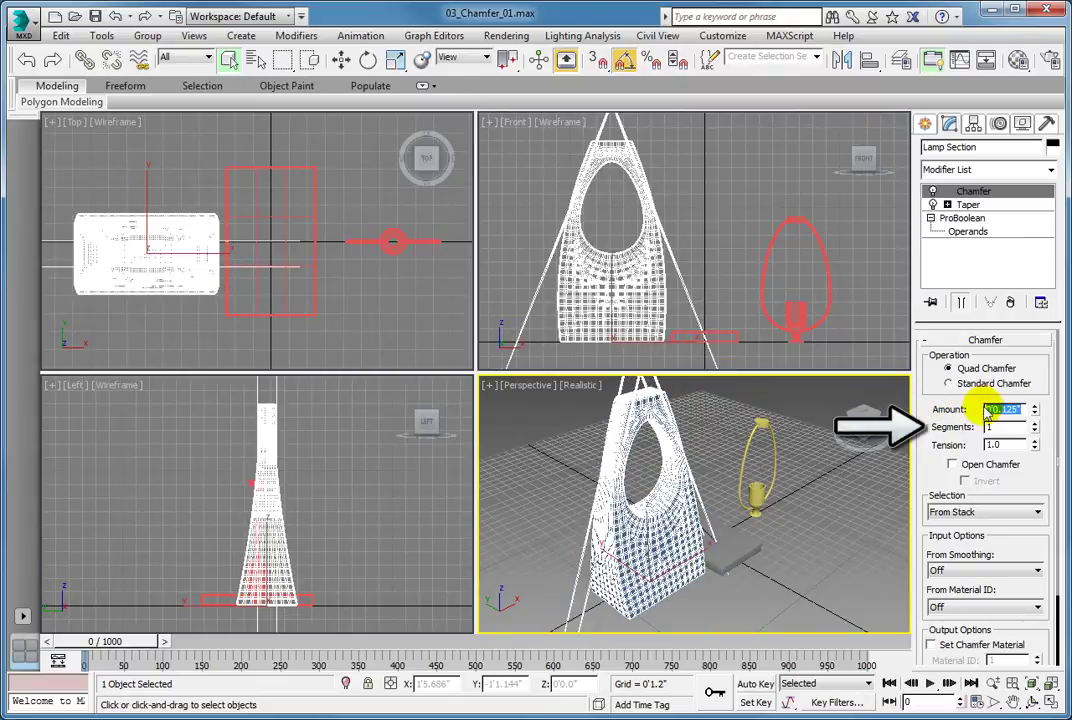
{"action": "double_click", "coordinate": [995, 427]}
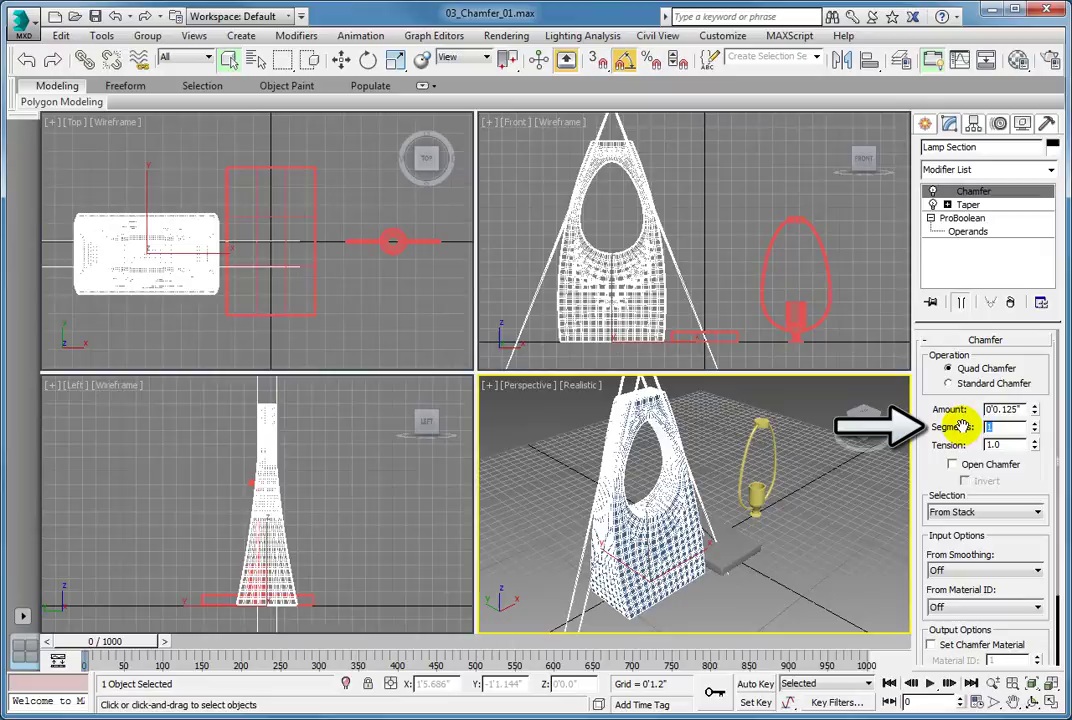
{"action": "type", "text": "3"}
{"action": "key", "text": "Return"}
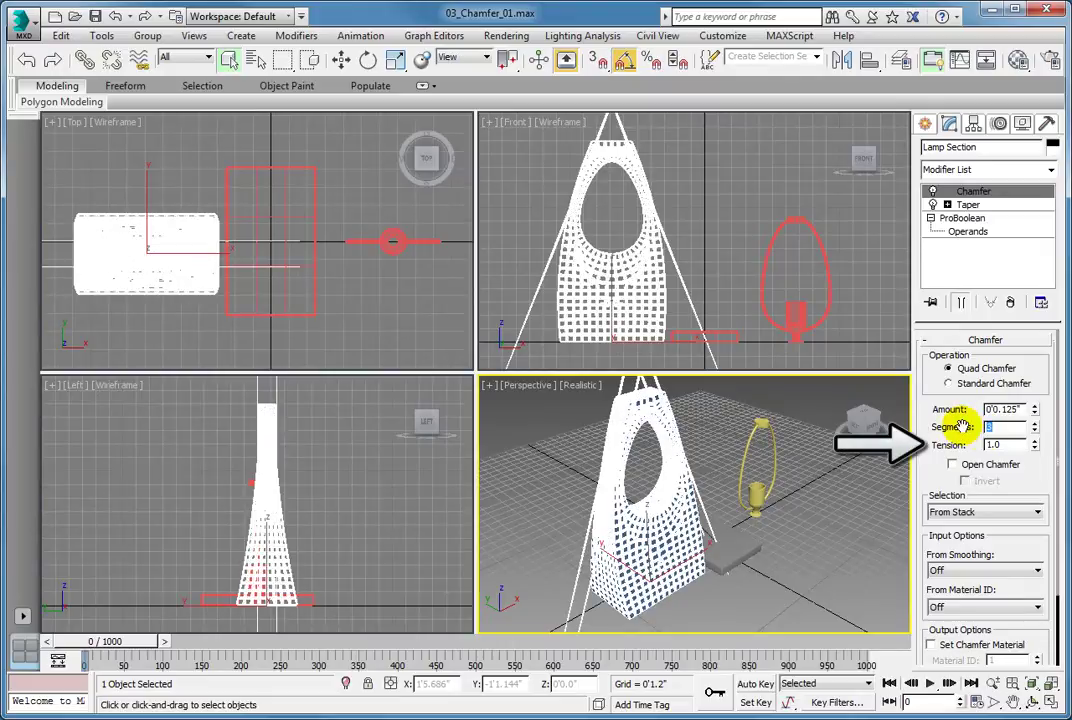
{"action": "double_click", "coordinate": [1008, 444]}
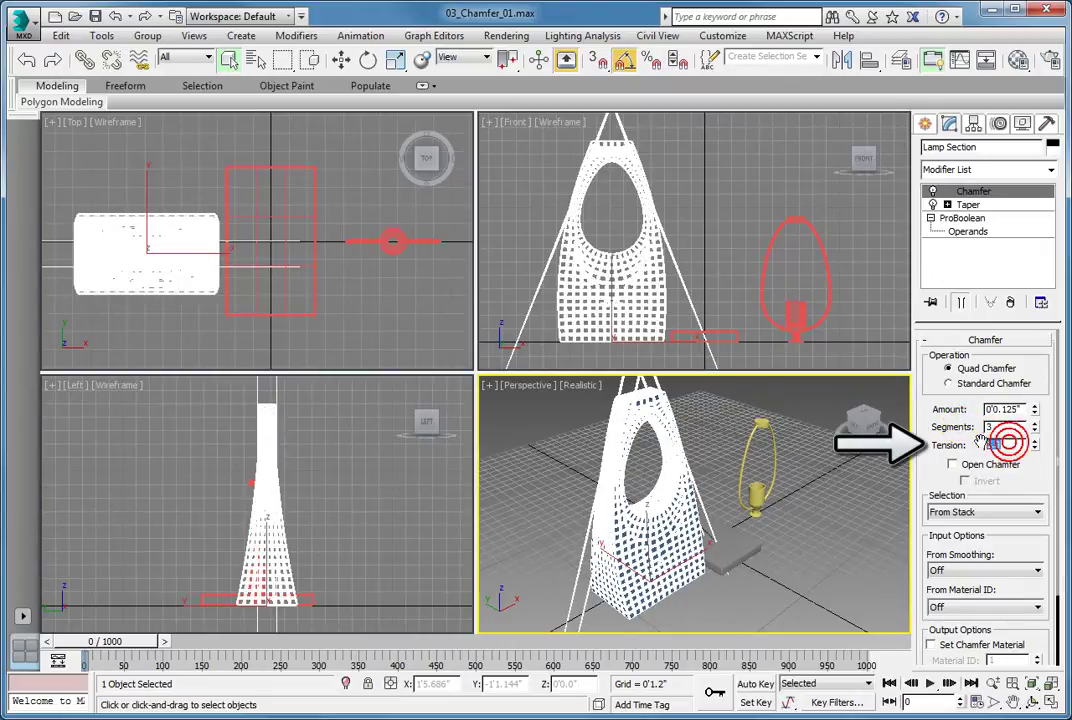
{"action": "type", "text": "0.5"}
{"action": "key", "text": "Return"}
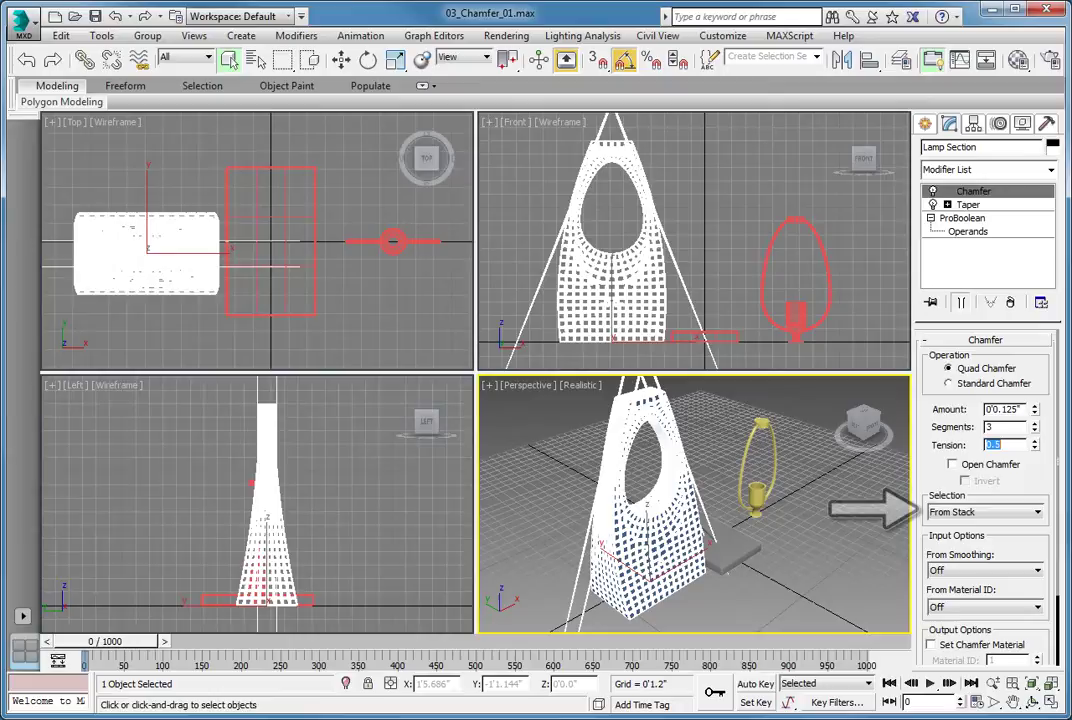
Step: Try Selected Edges as the chamfer's selection method, and settle on All Edges
{"action": "left_click", "coordinate": [945, 512]}
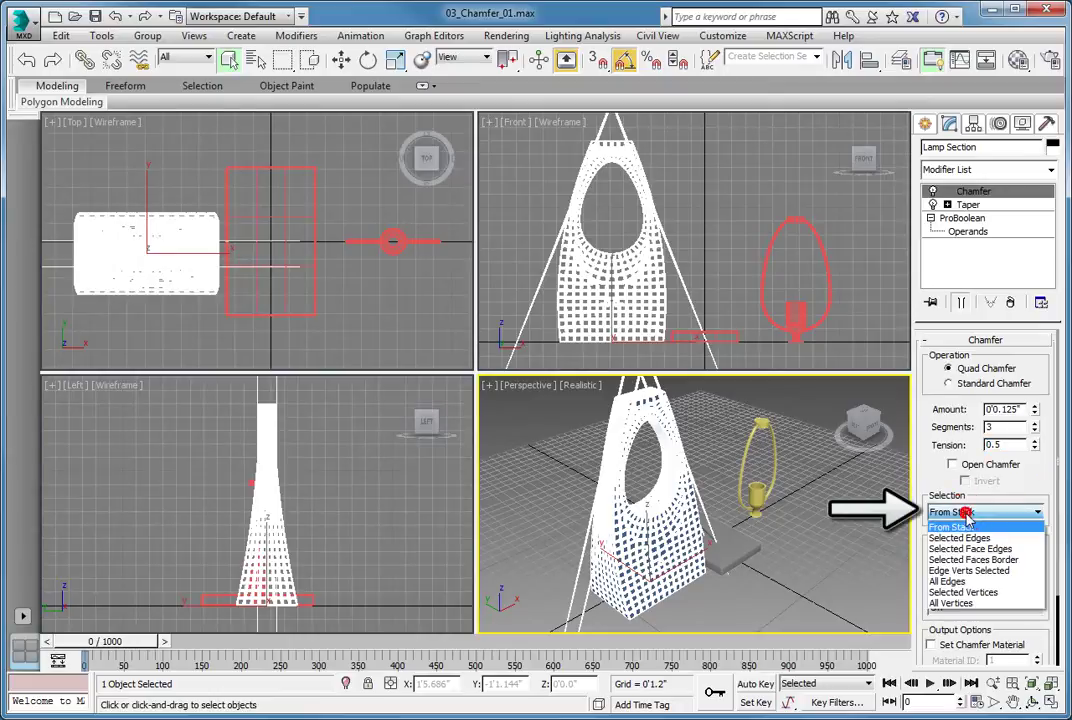
{"action": "left_click", "coordinate": [961, 538]}
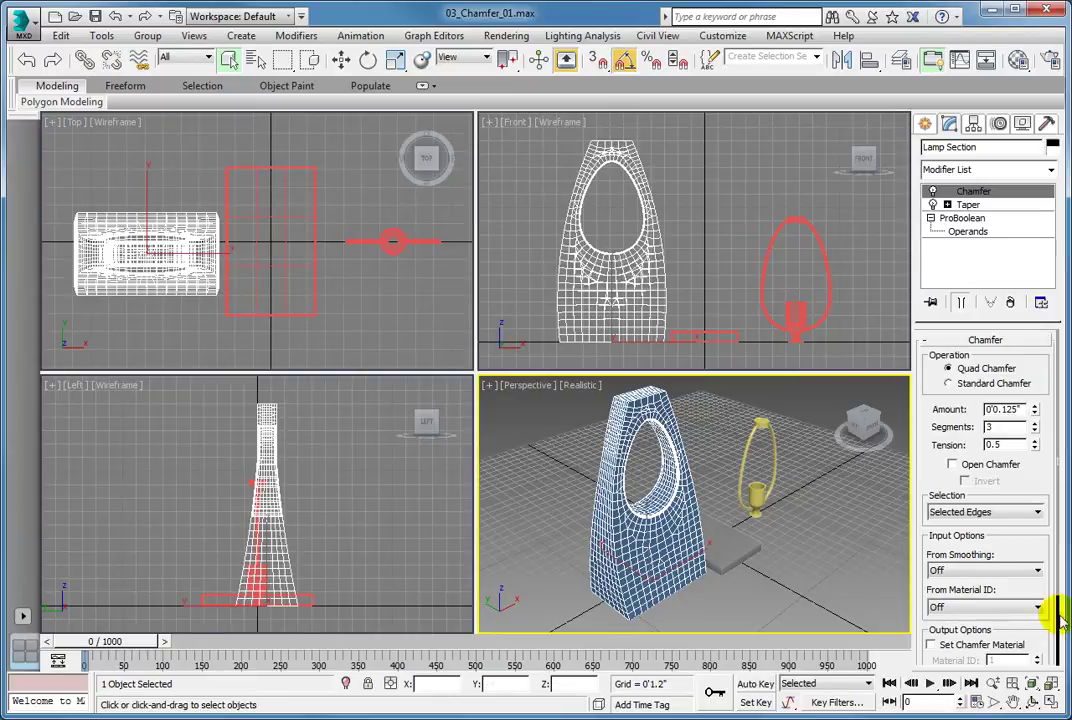
{"action": "left_click", "coordinate": [1020, 512]}
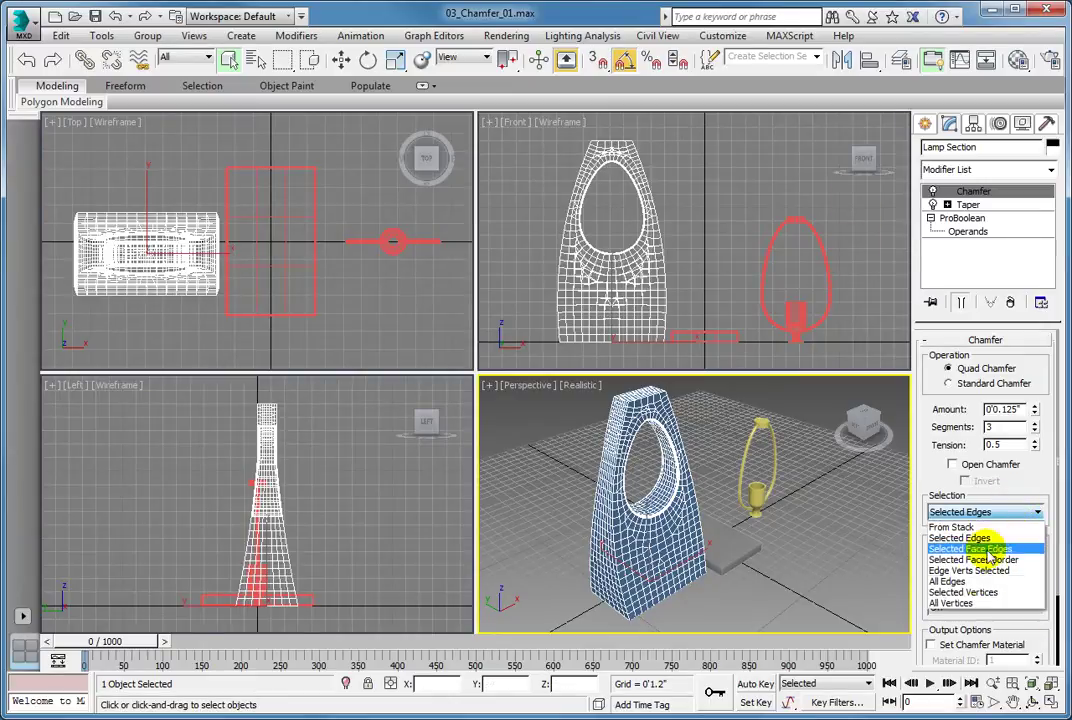
{"action": "left_click", "coordinate": [975, 580]}
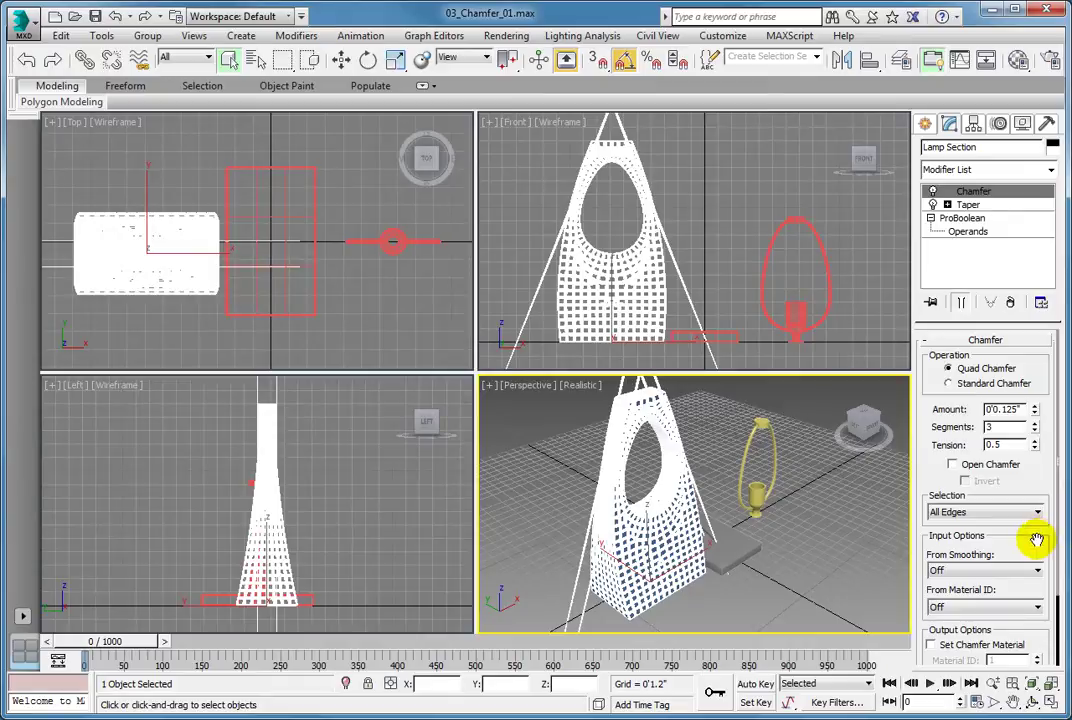
Step: Restrict the chamfer to Unsmoothed Edges based on smoothing, and inspect the lamp section's upper corner
{"action": "left_click_drag", "start_coordinate": [1036, 539], "coordinate": [1031, 473]}
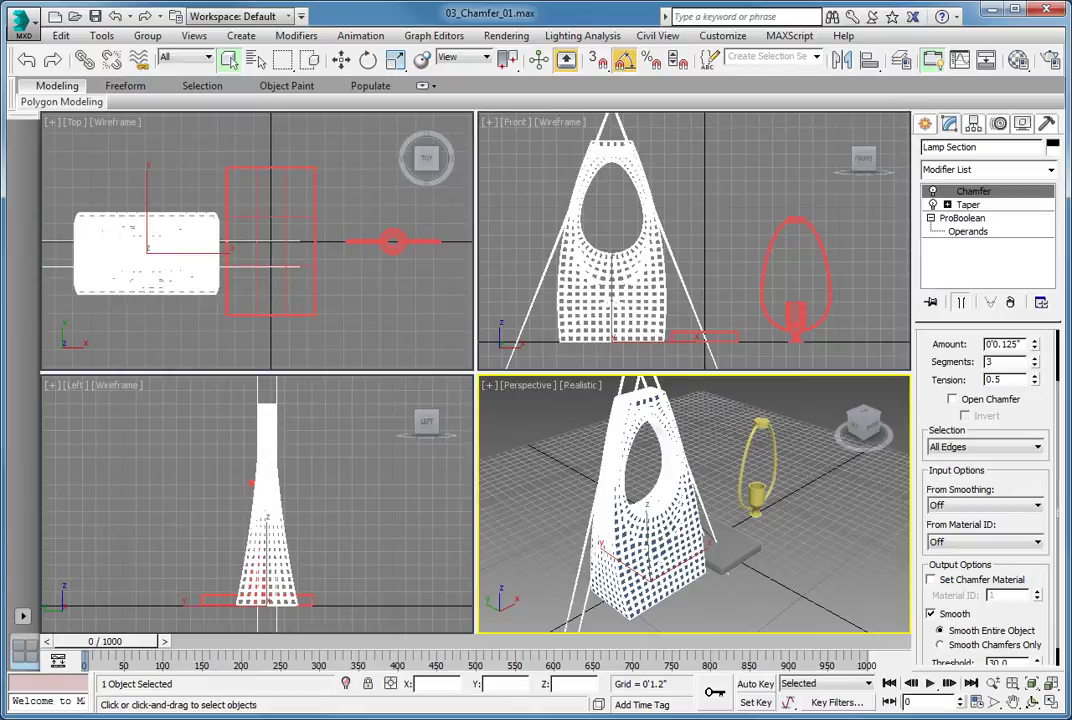
{"action": "left_click", "coordinate": [1039, 506]}
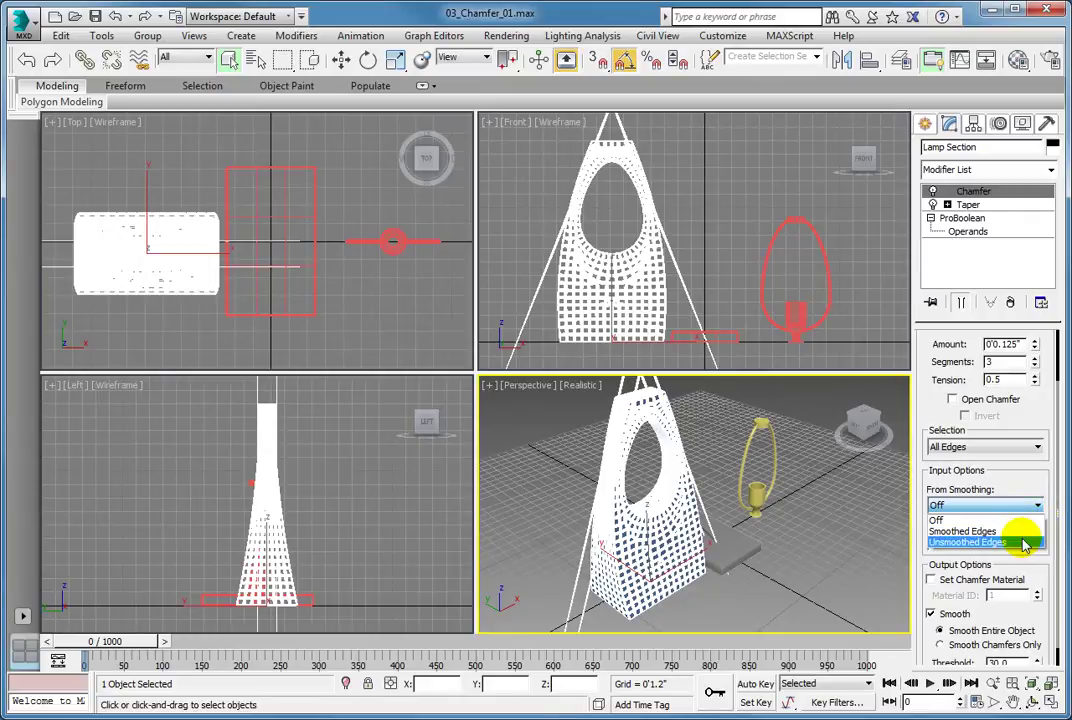
{"action": "left_click", "coordinate": [1024, 543]}
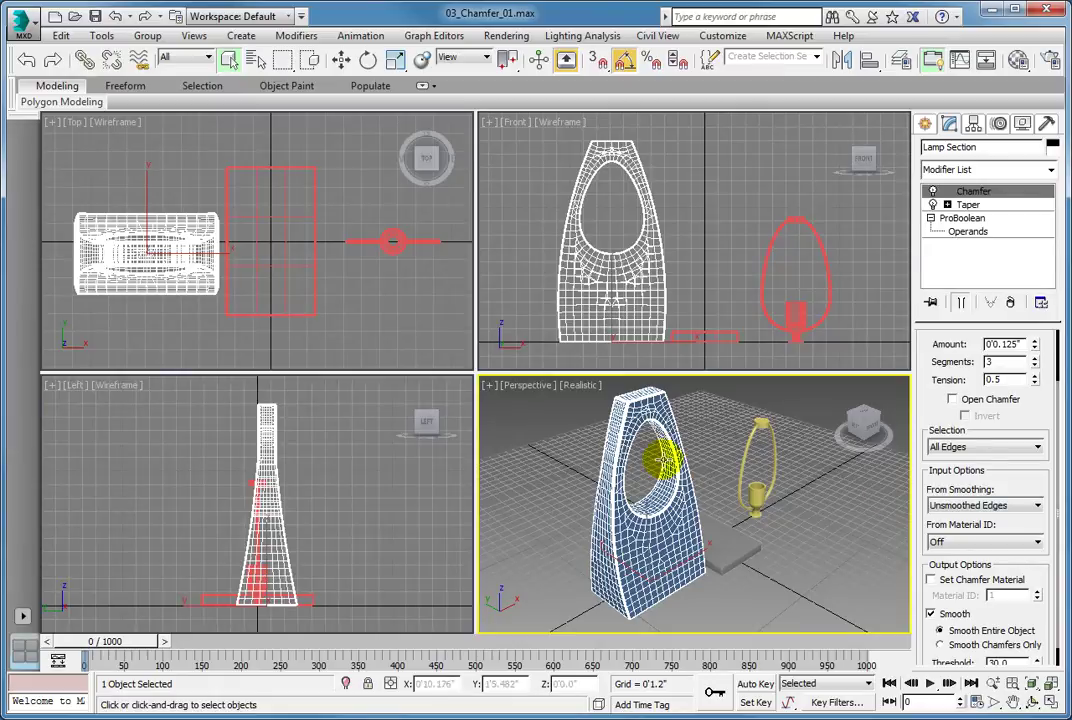
{"action": "scroll", "coordinate": [659, 441], "scroll_direction": "up", "scroll_amount": 5}
{"action": "scroll", "coordinate": [657, 441], "scroll_direction": "up", "scroll_amount": 5}
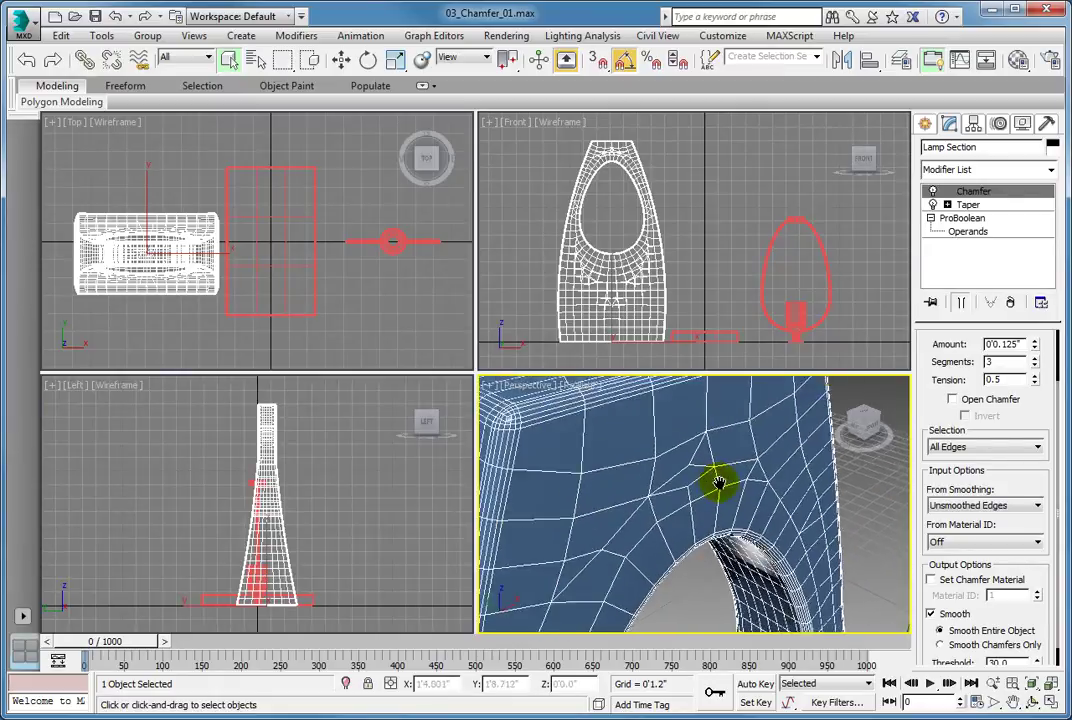
{"action": "scroll", "coordinate": [760, 475], "scroll_direction": "down", "scroll_amount": 5}
{"action": "scroll", "coordinate": [790, 490], "scroll_direction": "down", "scroll_amount": 2}
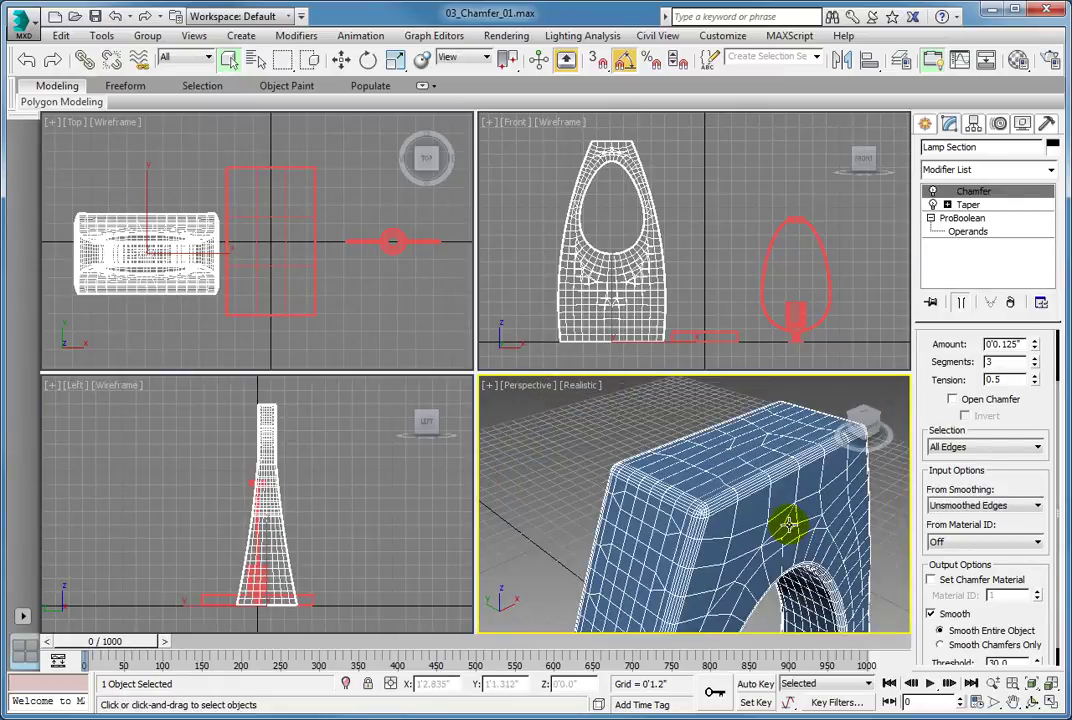
{"action": "middle_click_drag", "start_coordinate": [789, 524], "coordinate": [723, 503], "text": "alt"}
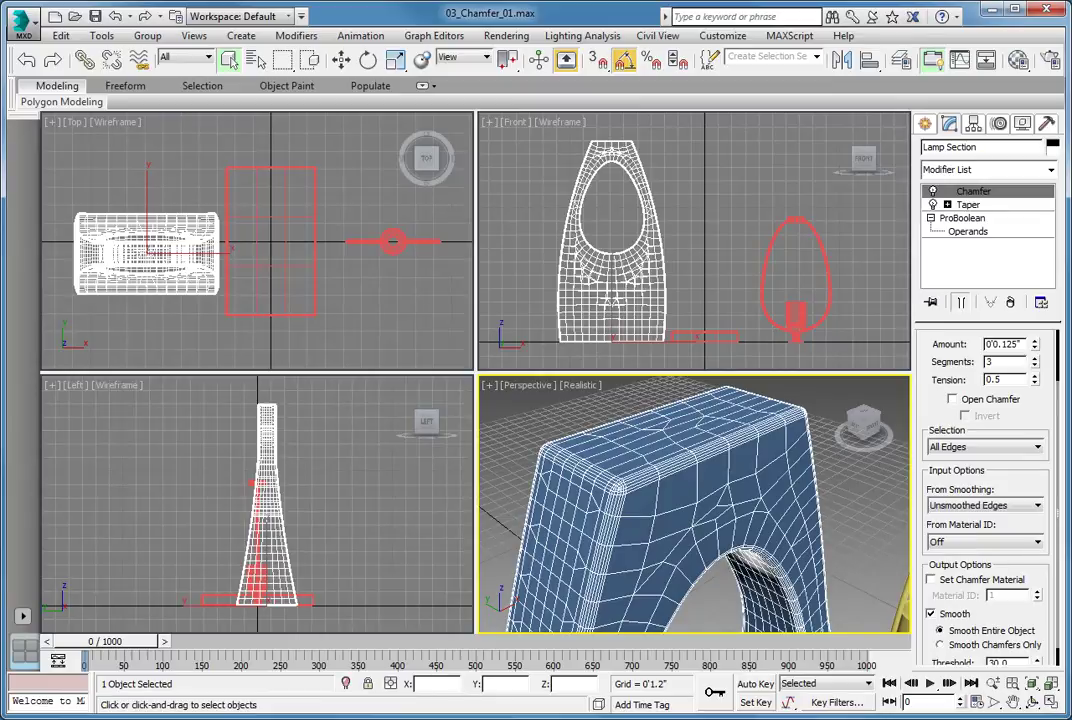
Step: Try chamfer tensions of 0 and 1 on the lamp section, and return the tension to 0.5
{"action": "double_click", "coordinate": [1005, 380]}
{"action": "type", "text": "0"}
{"action": "key", "text": "Return"}
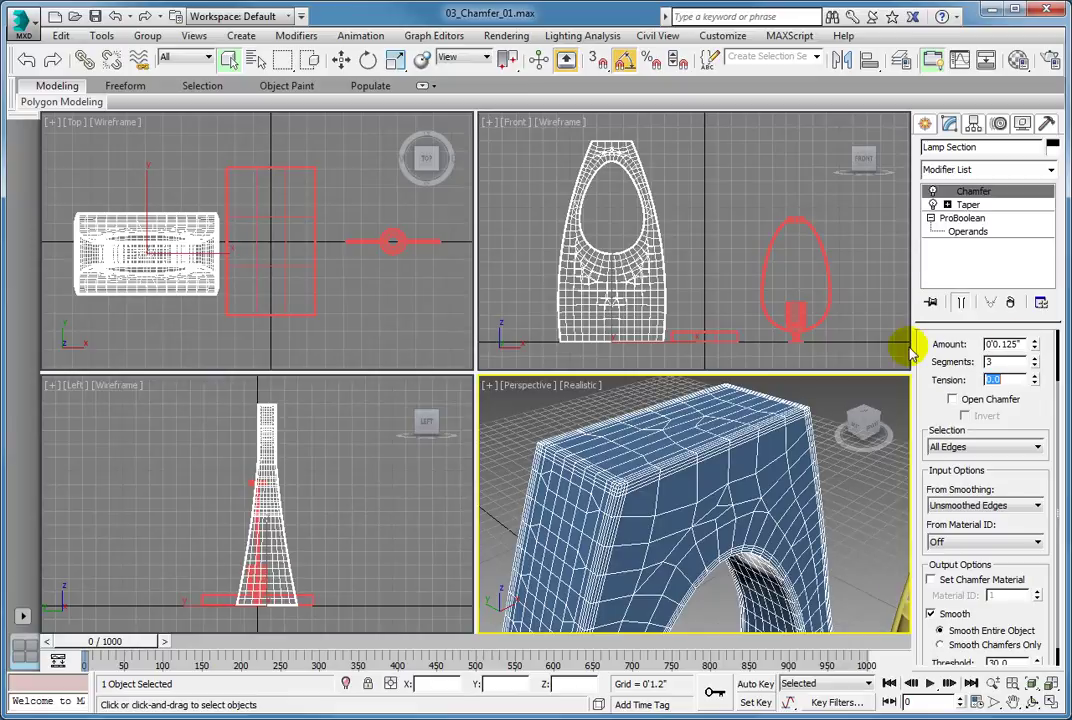
{"action": "type", "text": "1"}
{"action": "key", "text": "Return"}
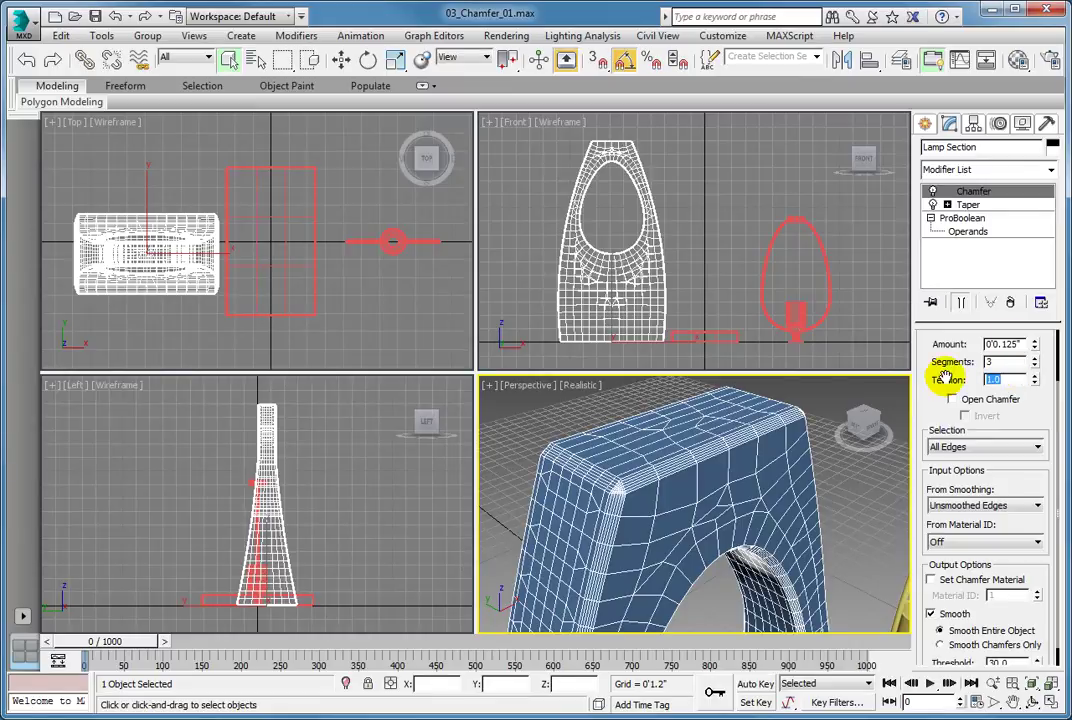
{"action": "type", "text": "0.5"}
{"action": "key", "text": "Return"}
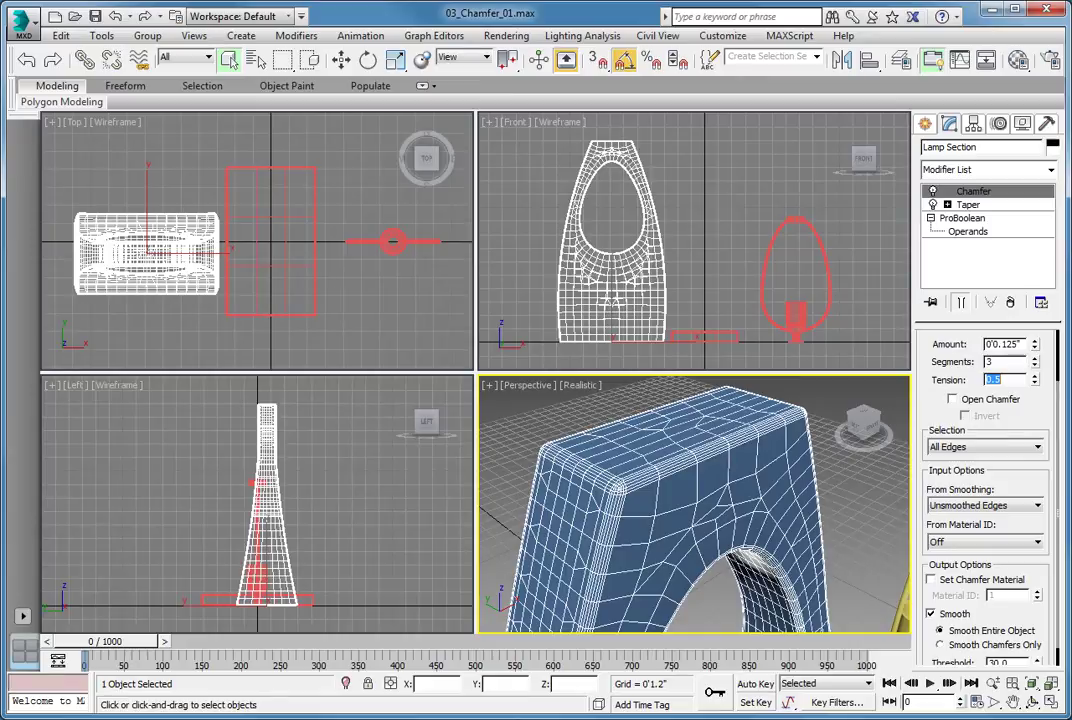
Step: Try the Open Chamfer option and its Invert setting, and turn Open Chamfer back off
{"action": "left_click", "coordinate": [986, 399]}
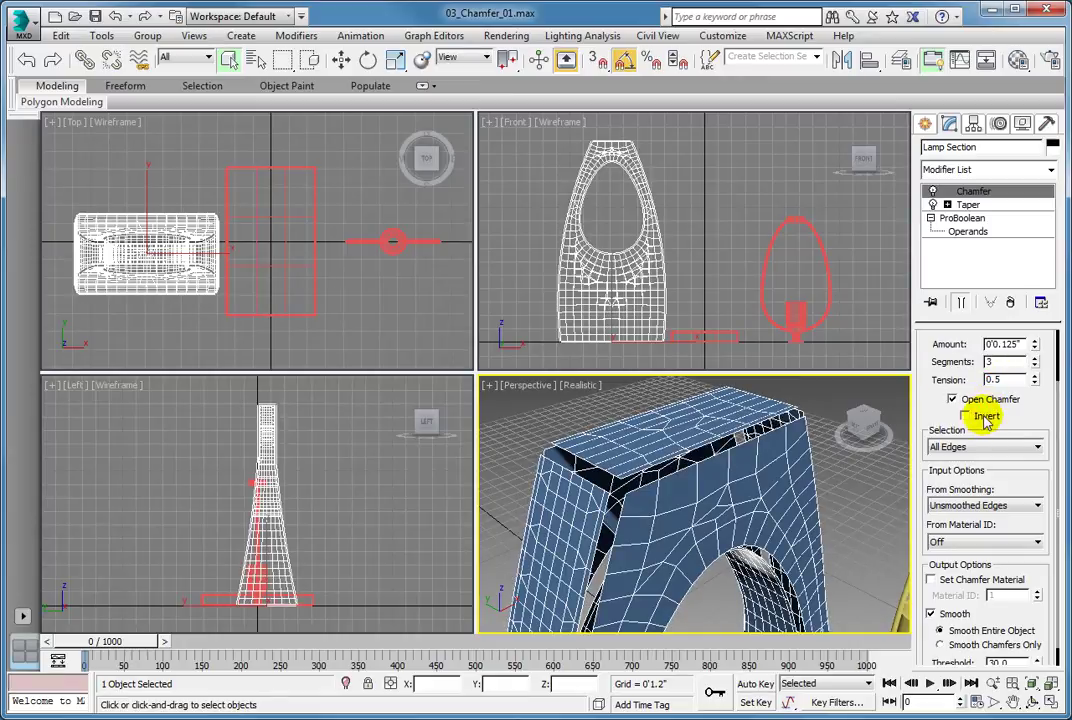
{"action": "left_click", "coordinate": [985, 418]}
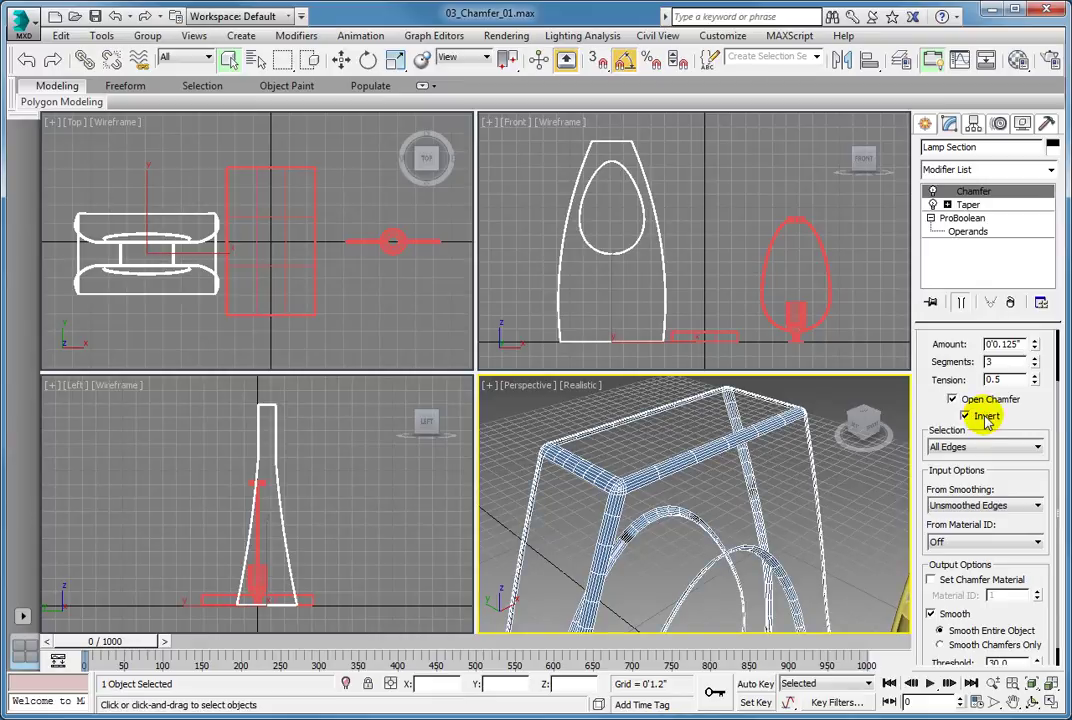
{"action": "left_click", "coordinate": [953, 399]}
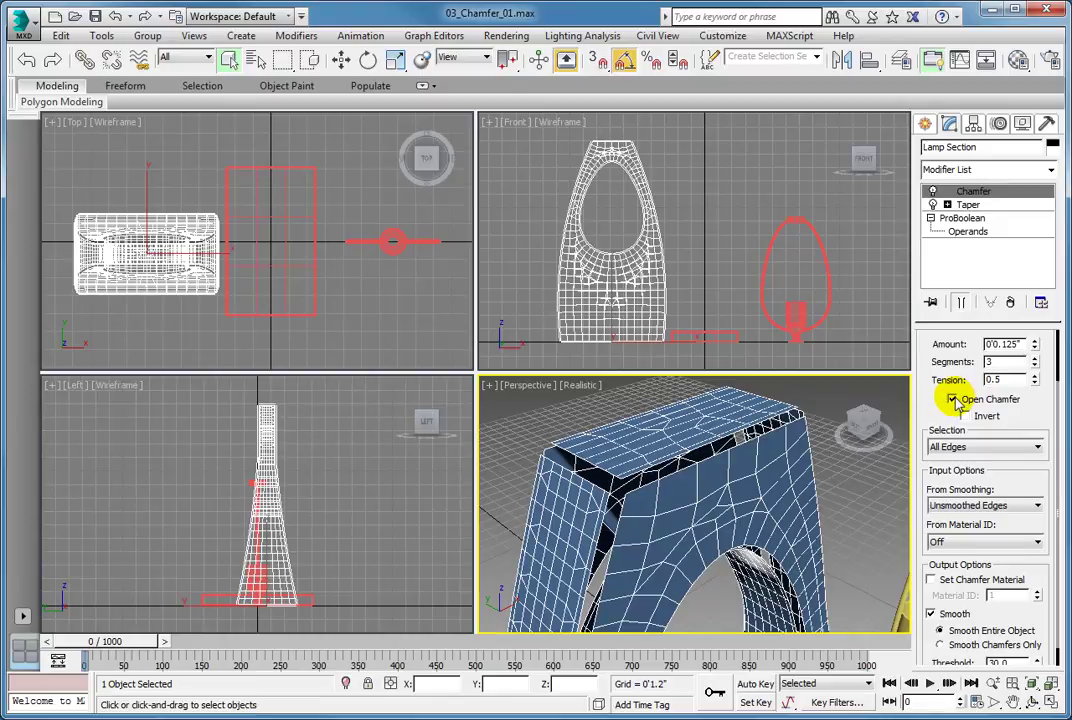
{"action": "left_click", "coordinate": [953, 399]}
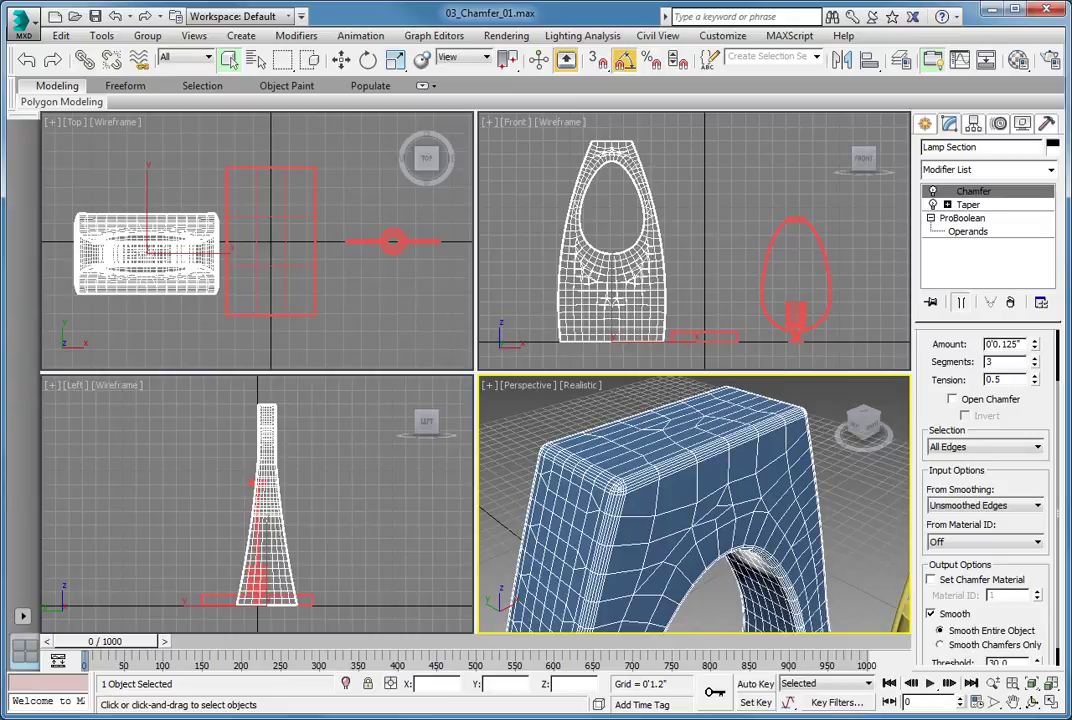
Step: Try the Standard Chamfer operation, inspect the upper corner's mesh, and return to Quad Chamfer for comparison
{"action": "scroll", "coordinate": [985, 480], "scroll_direction": "up", "scroll_amount": 2}
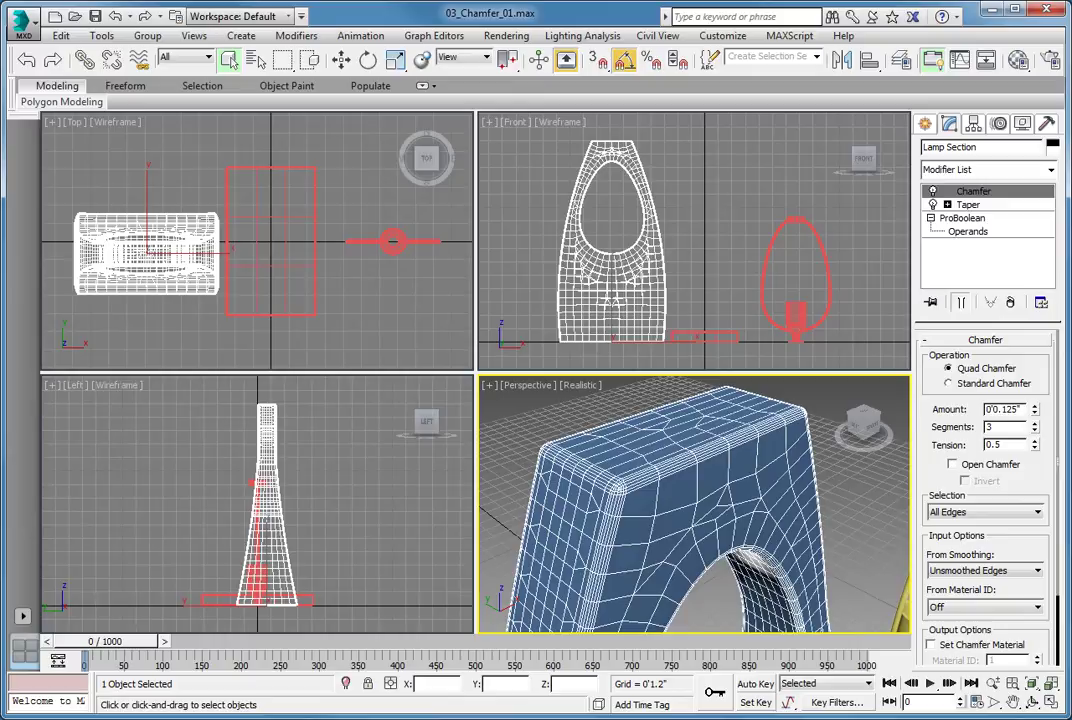
{"action": "left_click", "coordinate": [960, 384]}
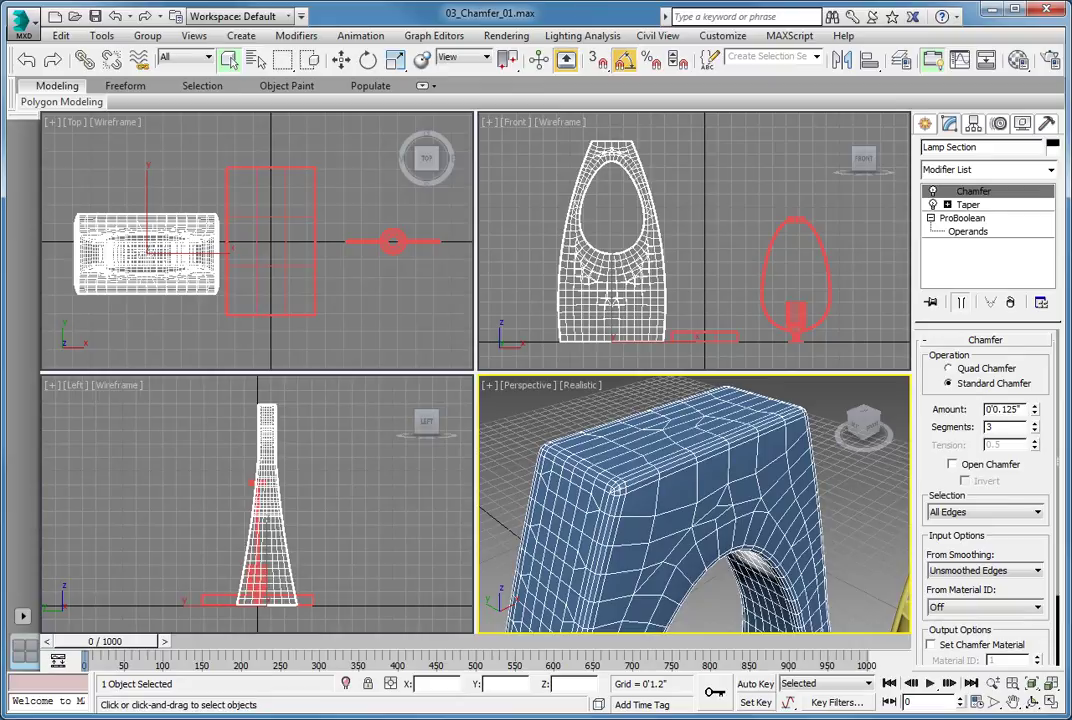
{"action": "scroll", "coordinate": [713, 390], "scroll_direction": "up", "scroll_amount": 5}
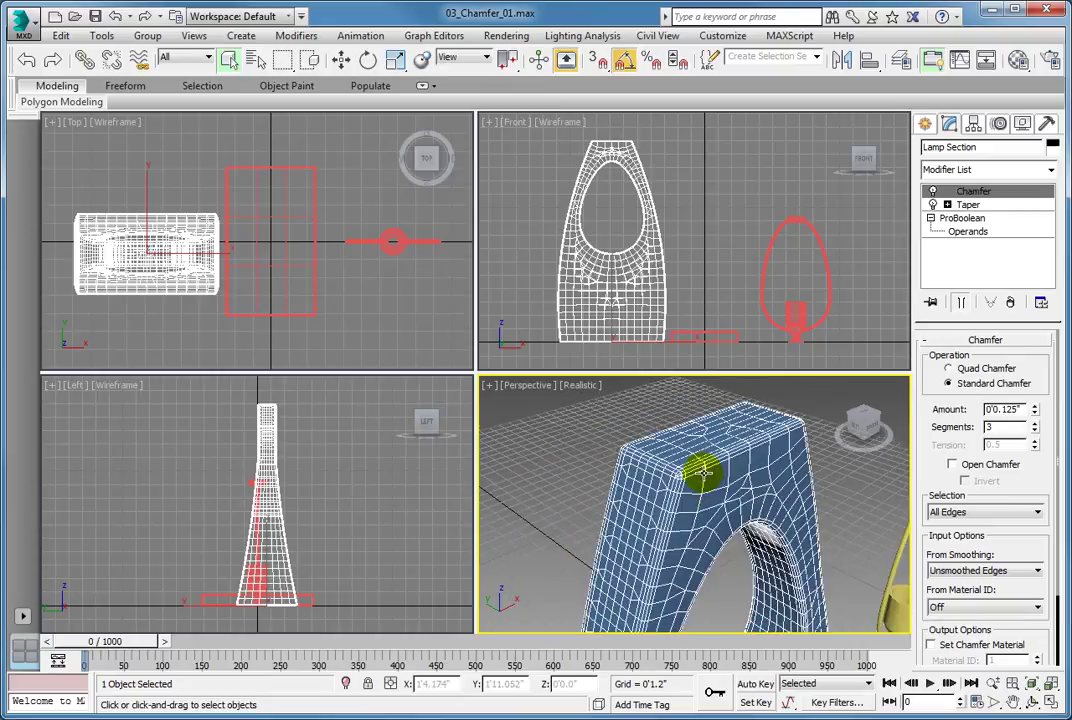
{"action": "middle_click_drag", "start_coordinate": [704, 473], "coordinate": [713, 481], "text": "alt"}
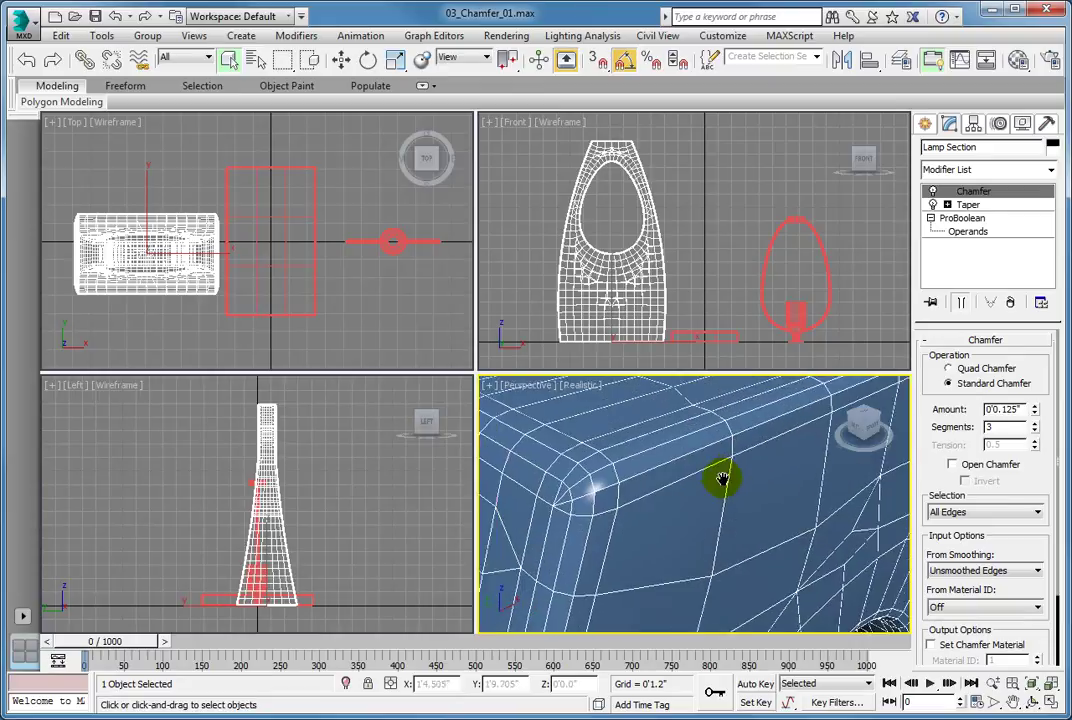
{"action": "left_click", "coordinate": [952, 372]}
{"action": "middle_click_drag", "start_coordinate": [706, 500], "coordinate": [641, 549]}
{"action": "scroll", "coordinate": [660, 512], "scroll_direction": "down", "scroll_amount": 3}
{"action": "scroll", "coordinate": [660, 512], "scroll_direction": "up", "scroll_amount": 3}
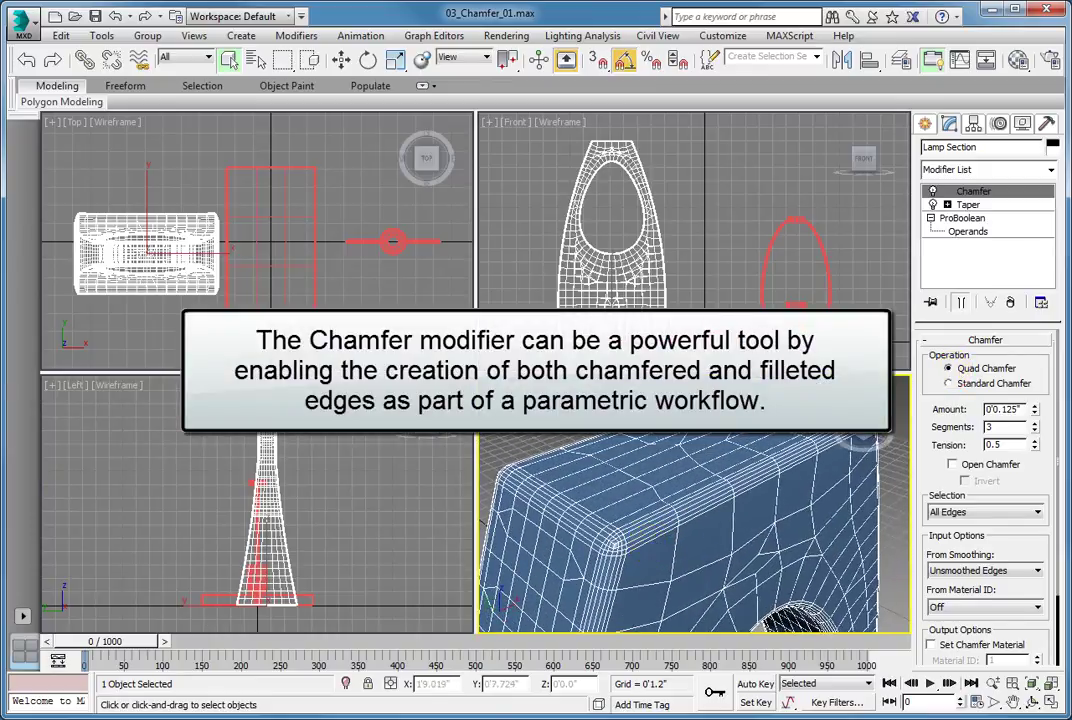